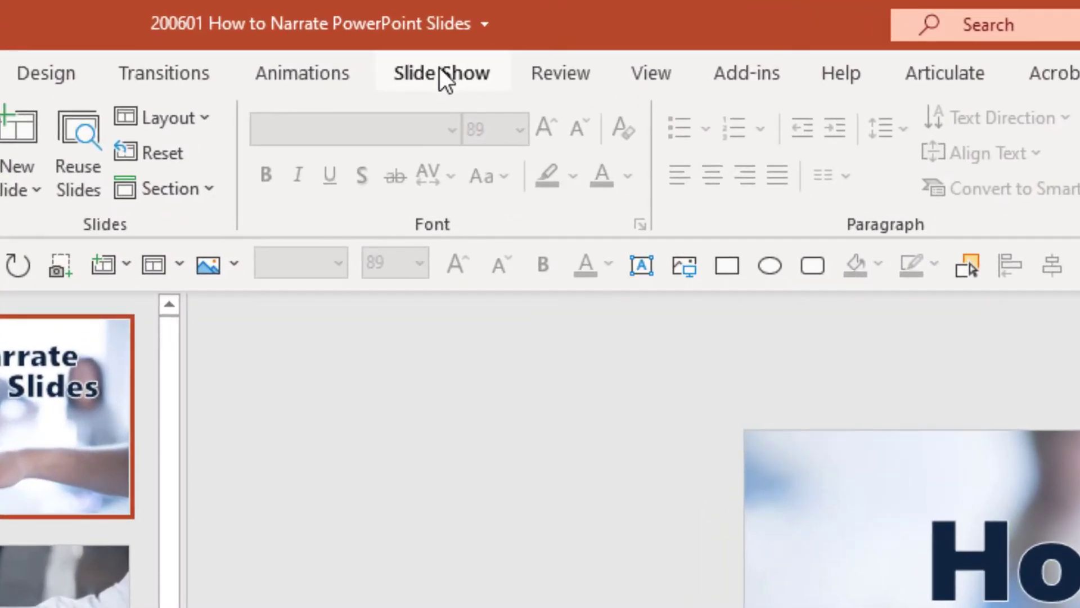
- Launch the slide show recorder from the Slide Show tab, starting at slide 1
left_click(272, 28)
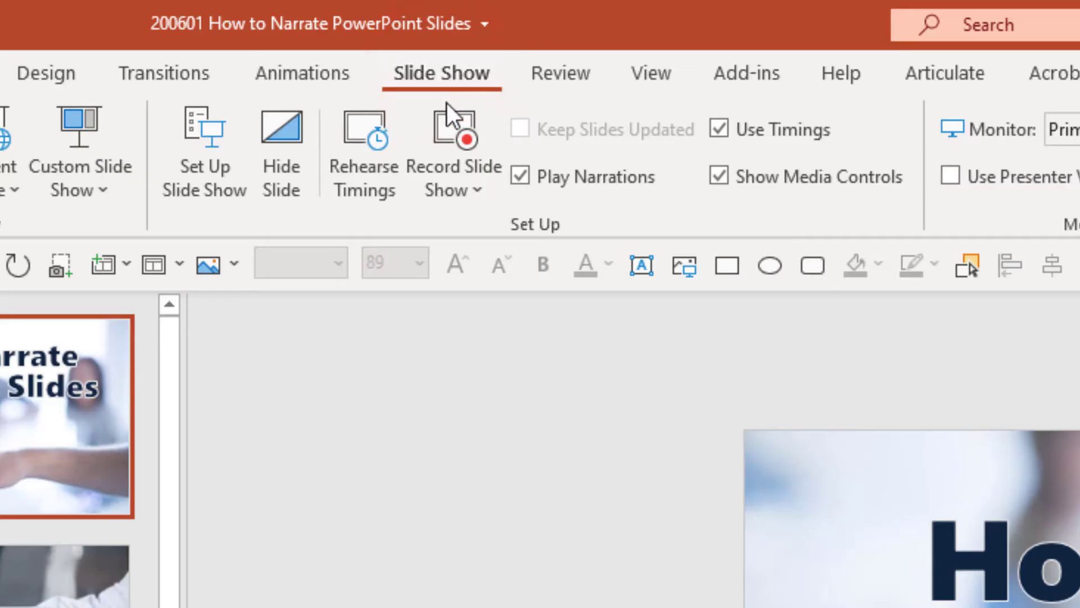
left_click(468, 182)
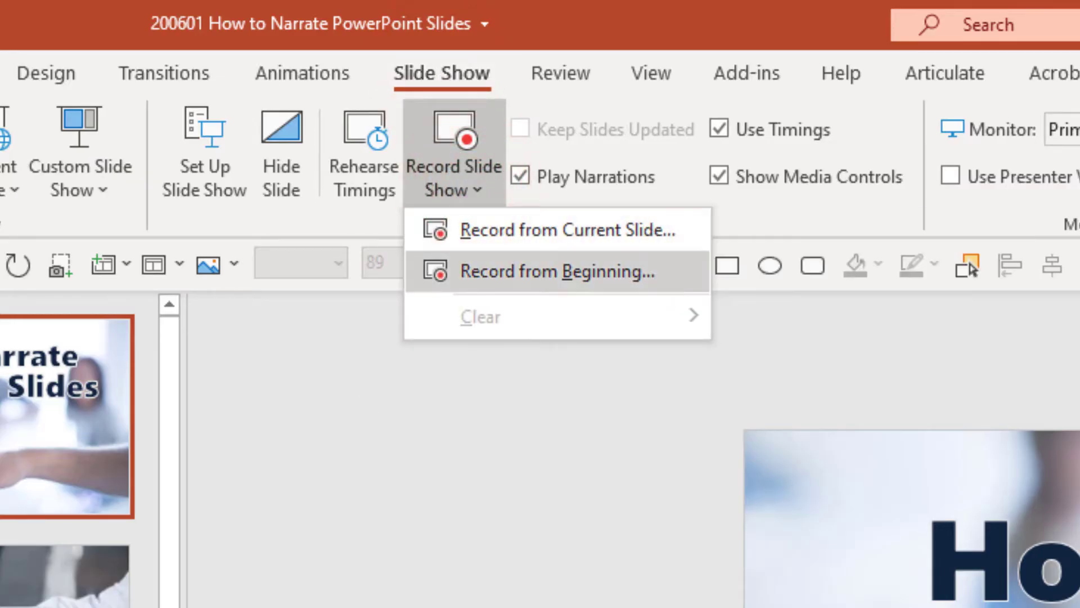
left_click(639, 275)
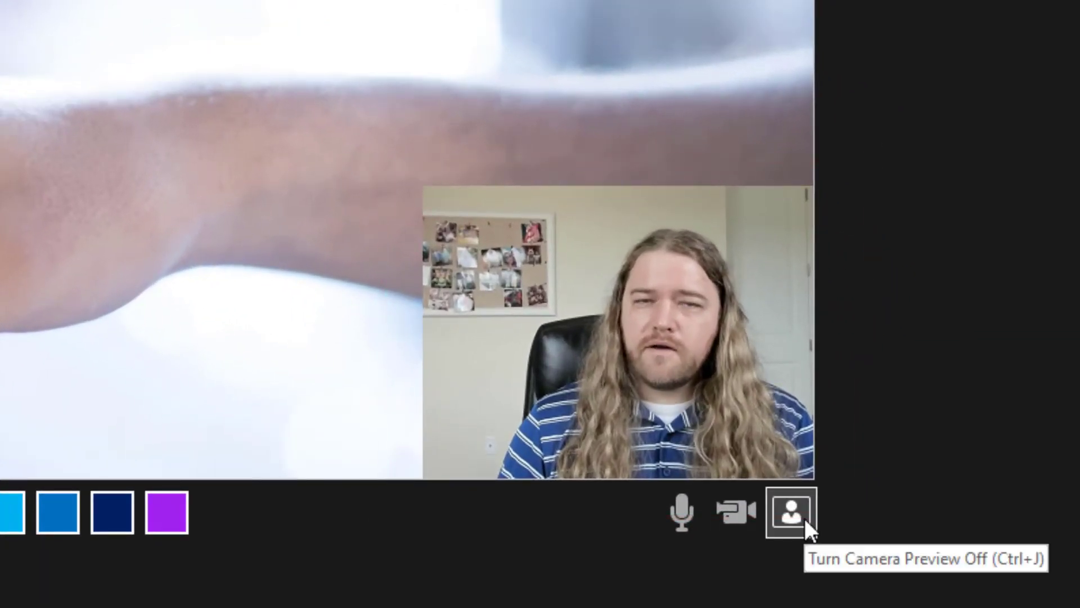
- Turn off the webcam preview in the recording window (Ctrl+J)
left_click(805, 518)
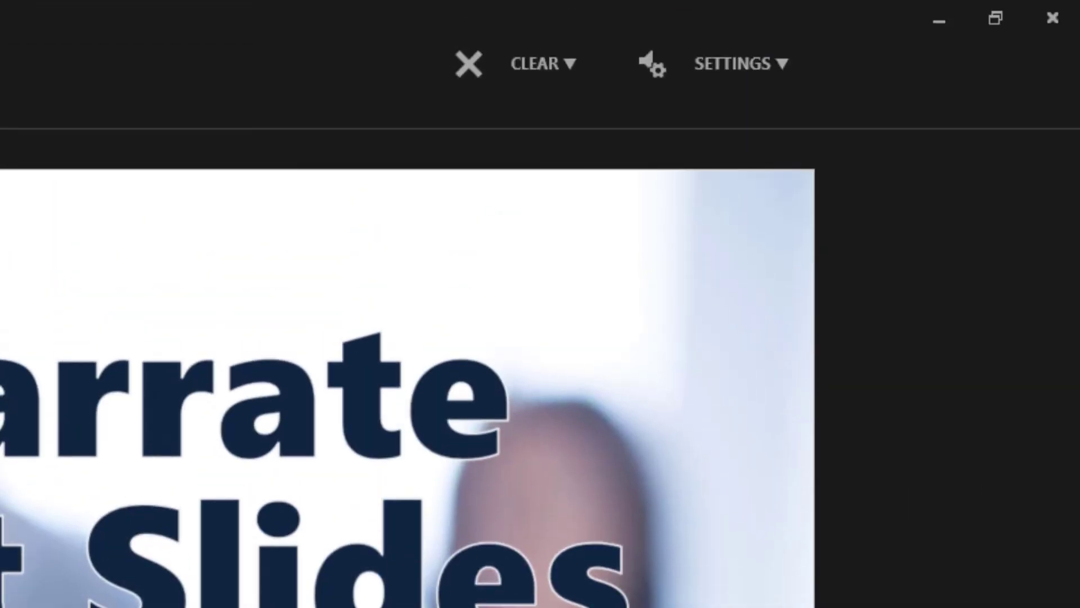
- Confirm the Logitech BRIO camera and microphone settings, then display slide 1's speaker notes
left_click(719, 67)
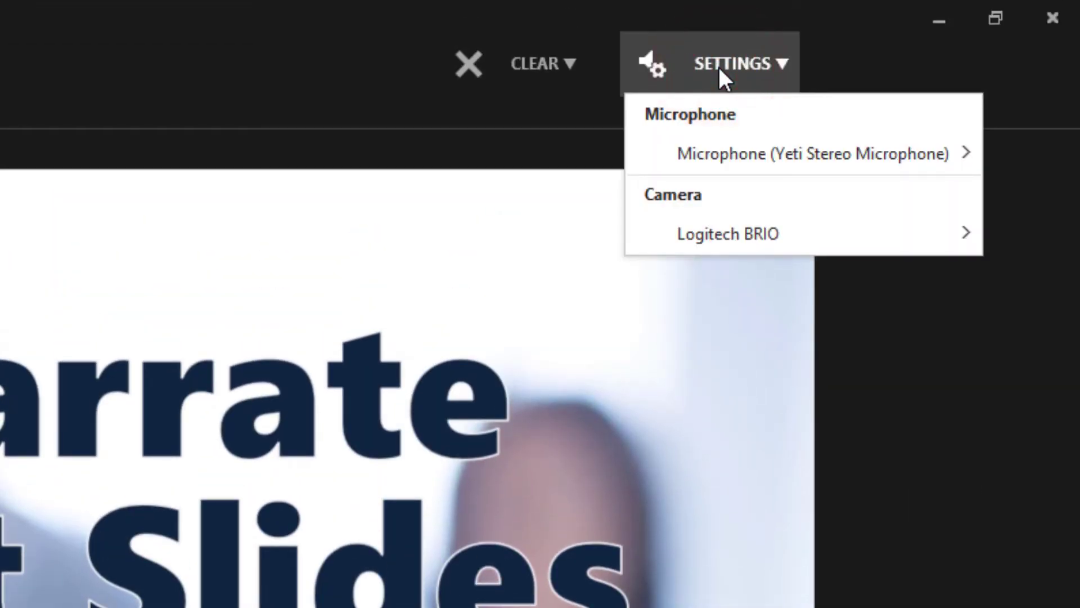
mouse_move(803, 234)
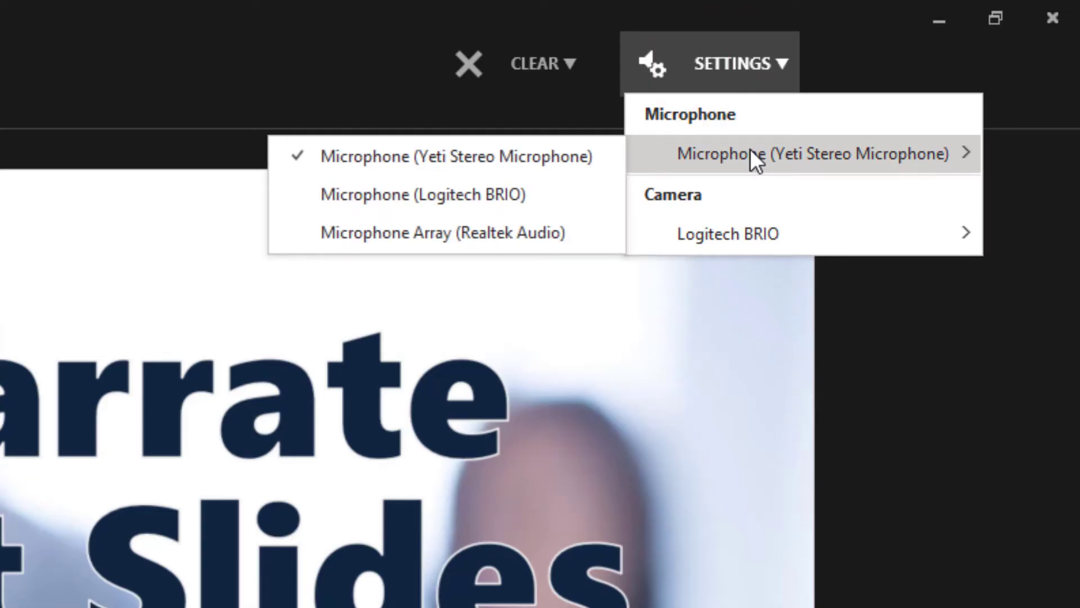
mouse_move(759, 234)
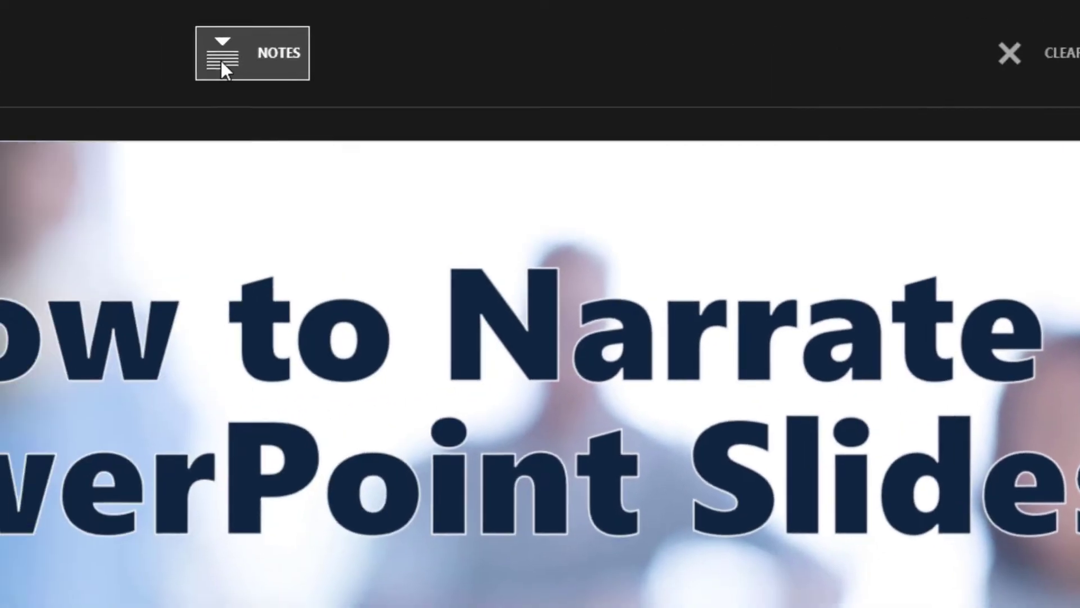
left_click(338, 52)
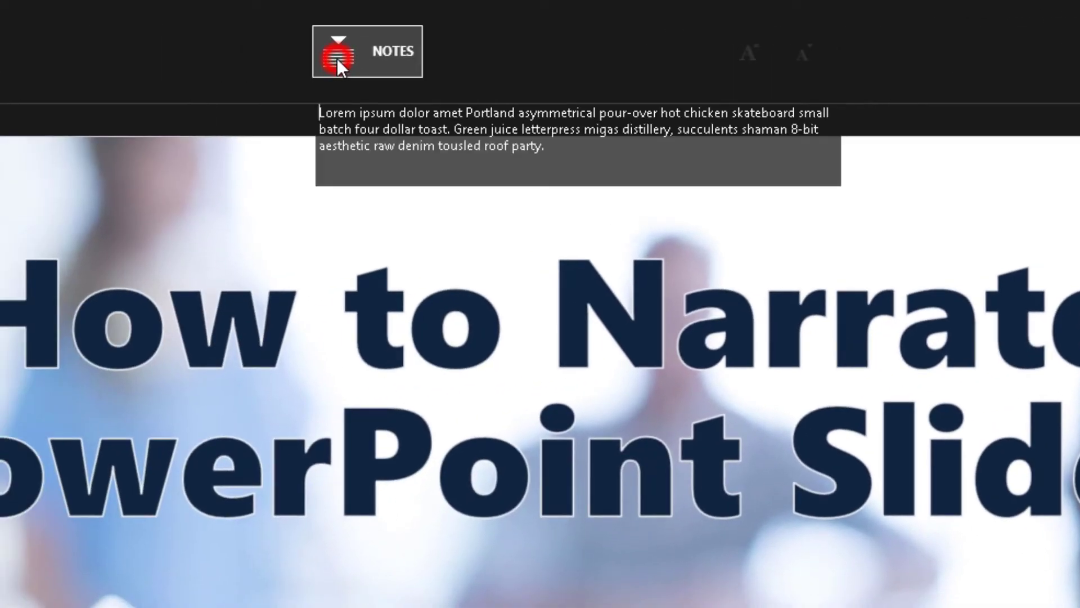
- Enlarge the speaker notes text, then preview slide 2 and return to slide 1
left_click(750, 50)
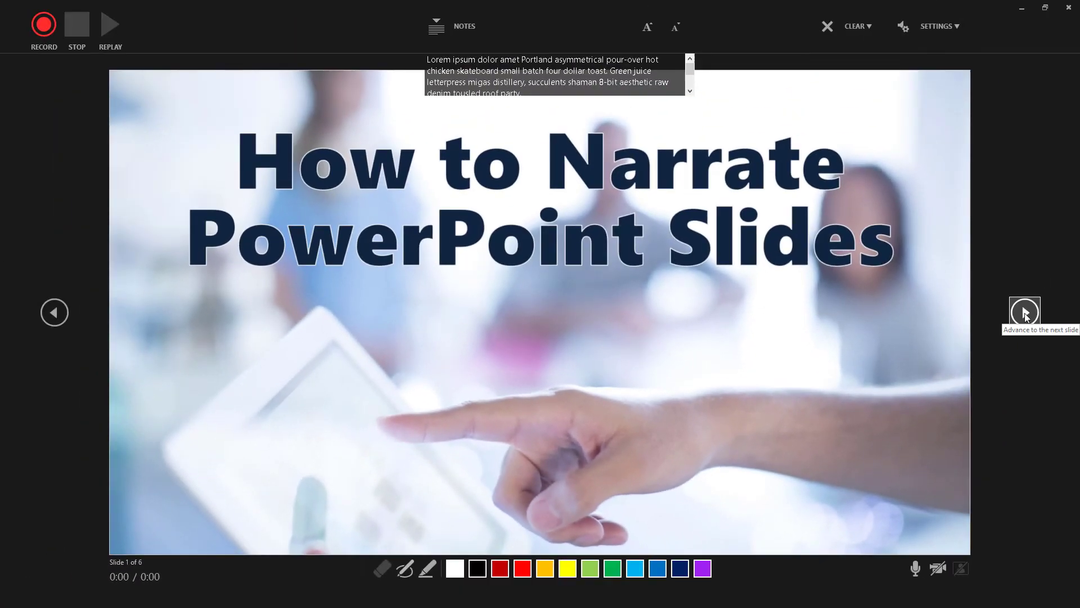
left_click(1025, 313)
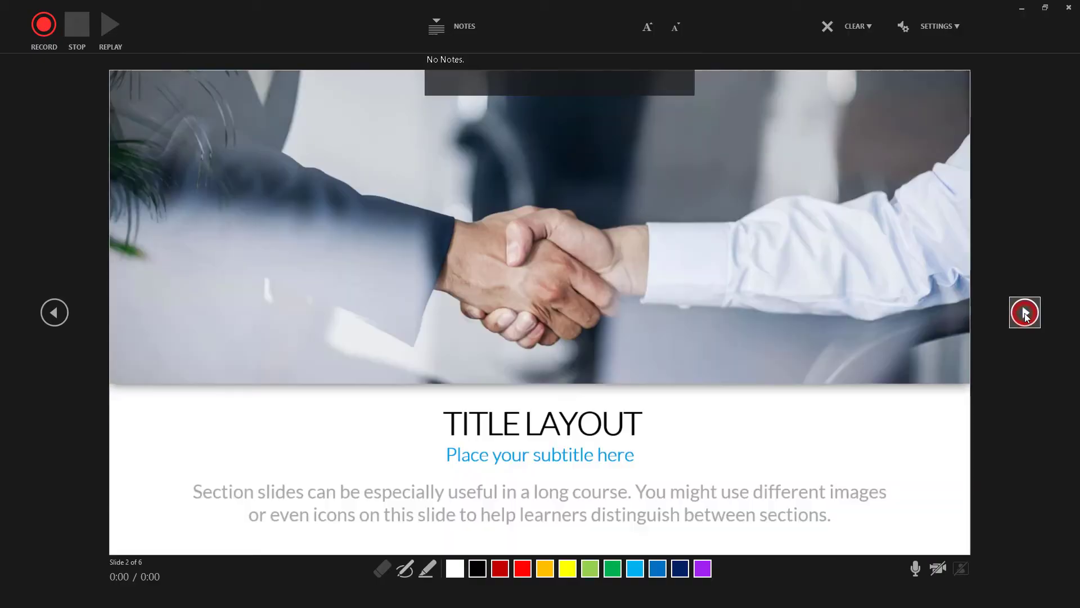
left_click(55, 312)
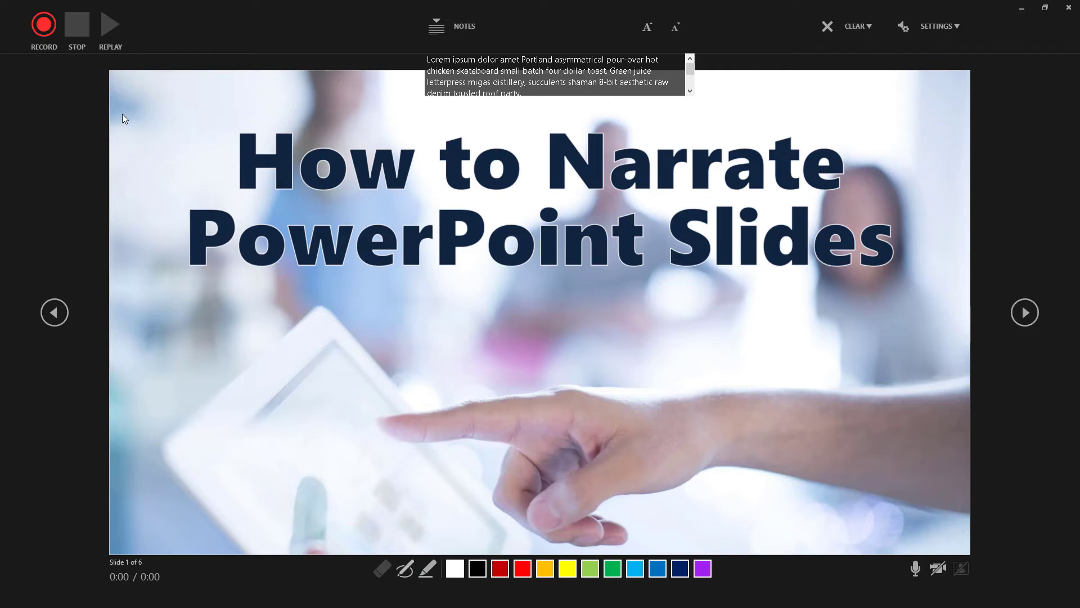
- Record about 1:10 of narration on the title slide, then advance to slide 2
left_click(43, 24)
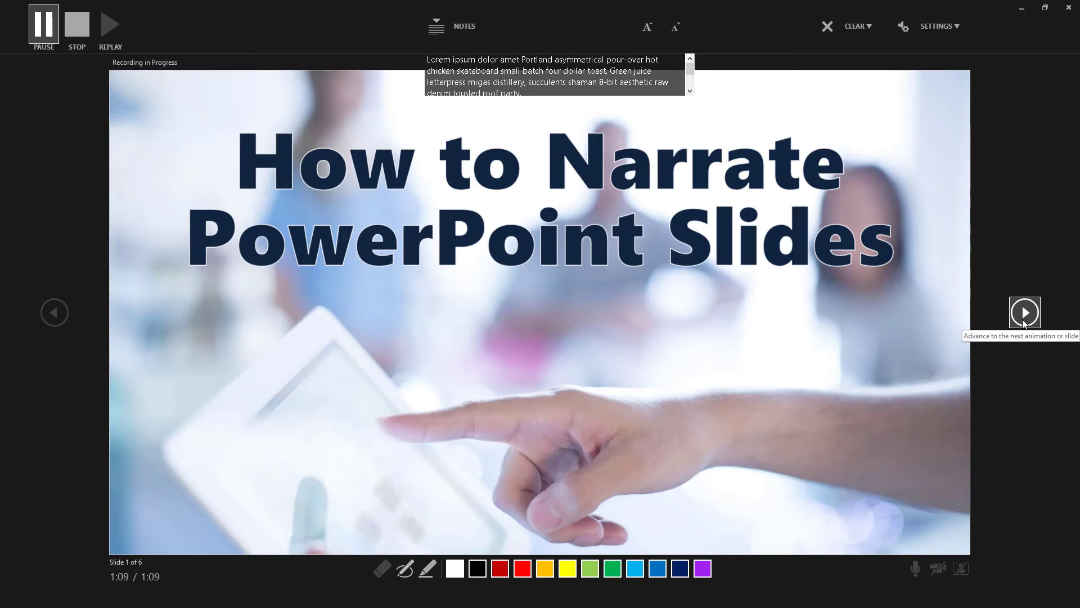
left_click(1025, 312)
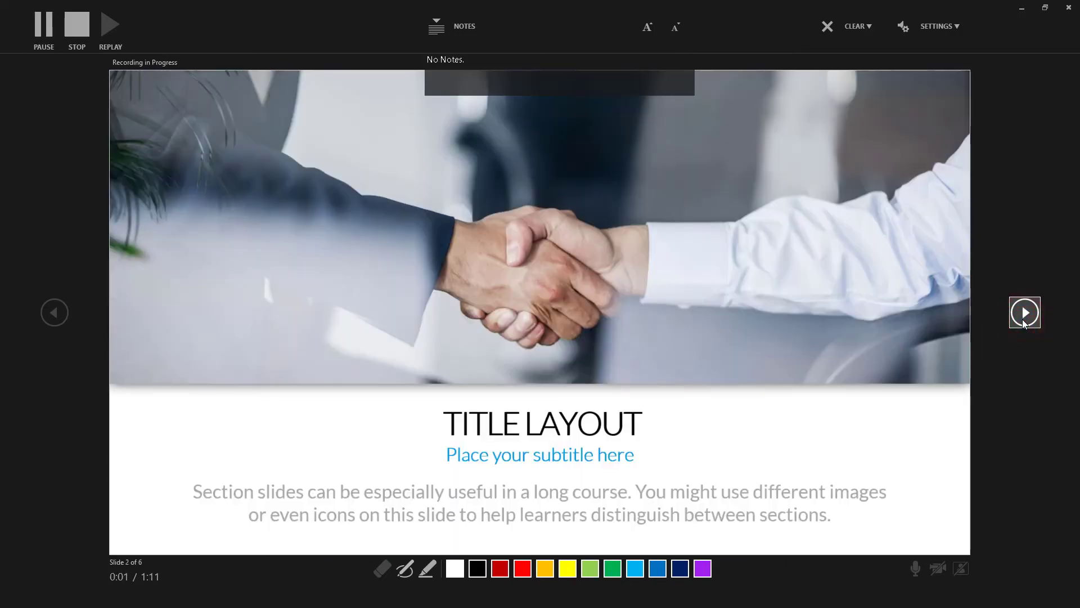
- Draw a dark red loop over the photo and an arrow near the bottom text
left_click(405, 568)
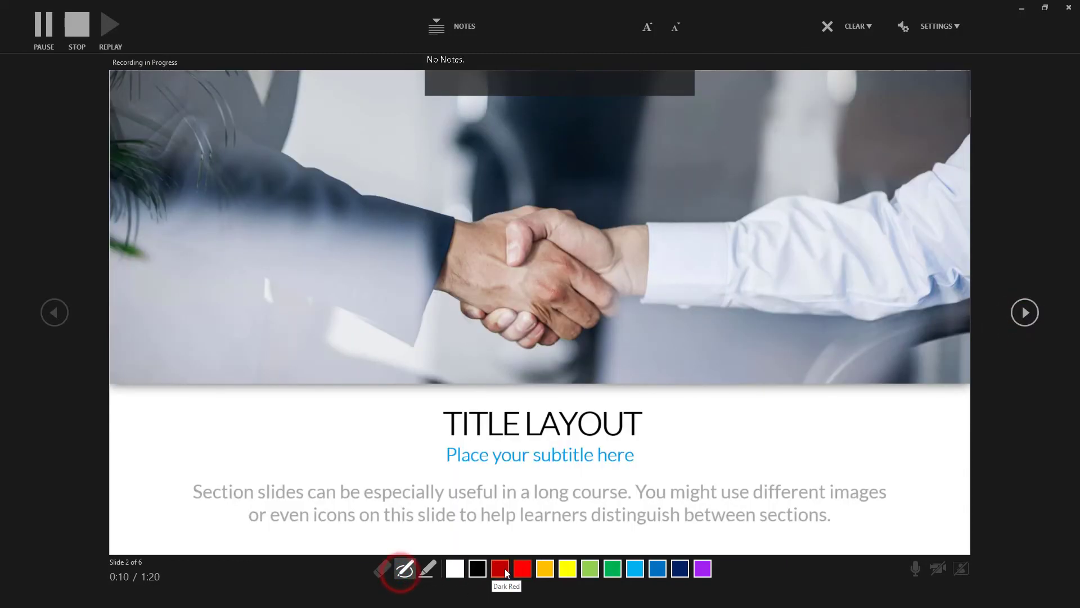
left_click(506, 571)
left_click_drag(644, 129, 723, 177)
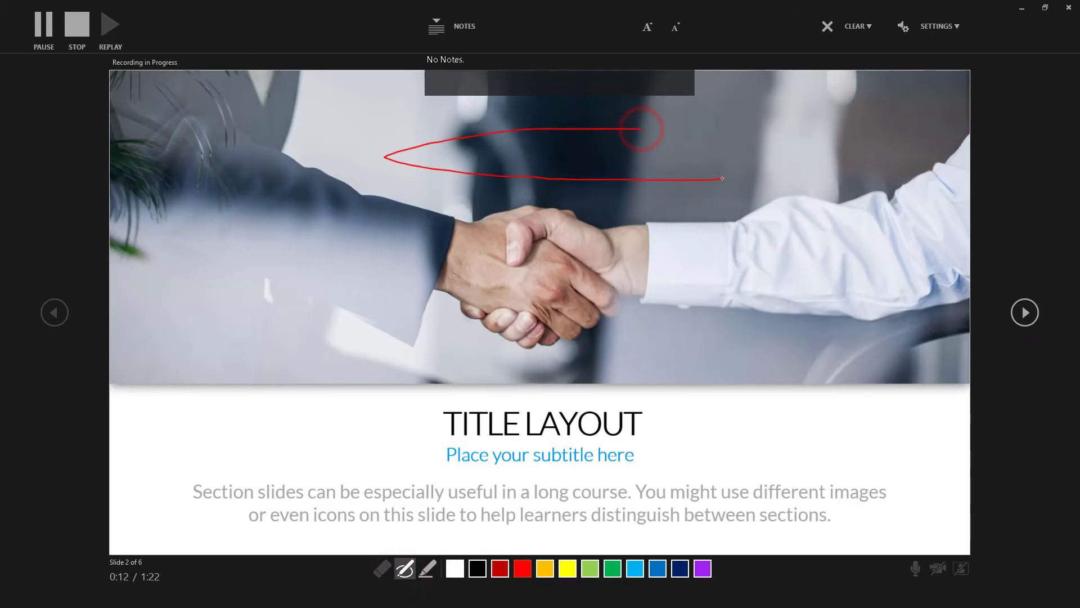
left_click_drag(270, 511, 308, 561)
- Erase both red ink marks from slide 2
left_click(380, 569)
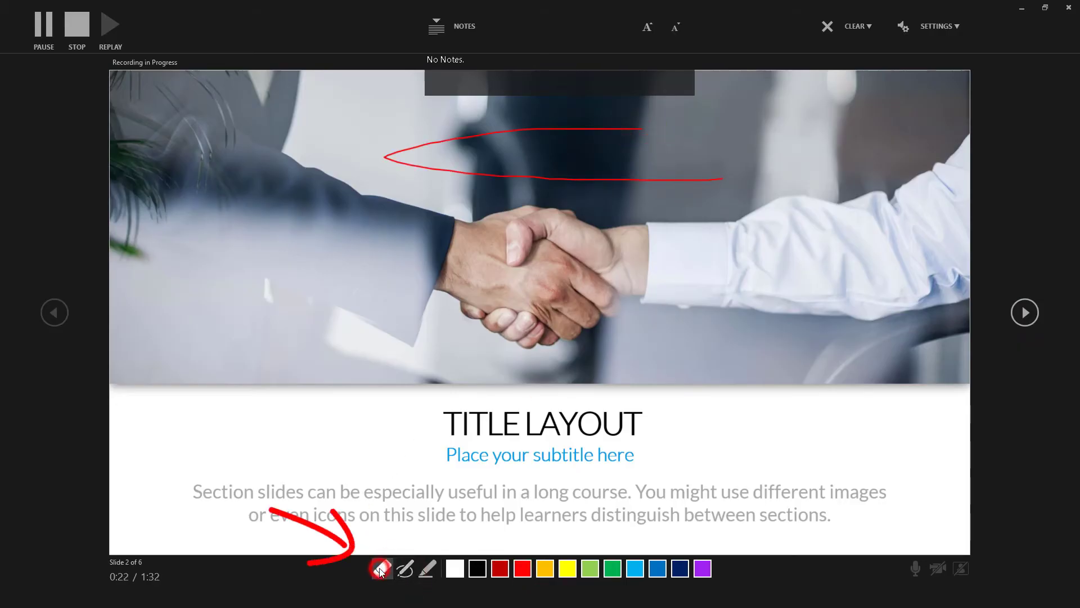
left_click(549, 177)
left_click(313, 540)
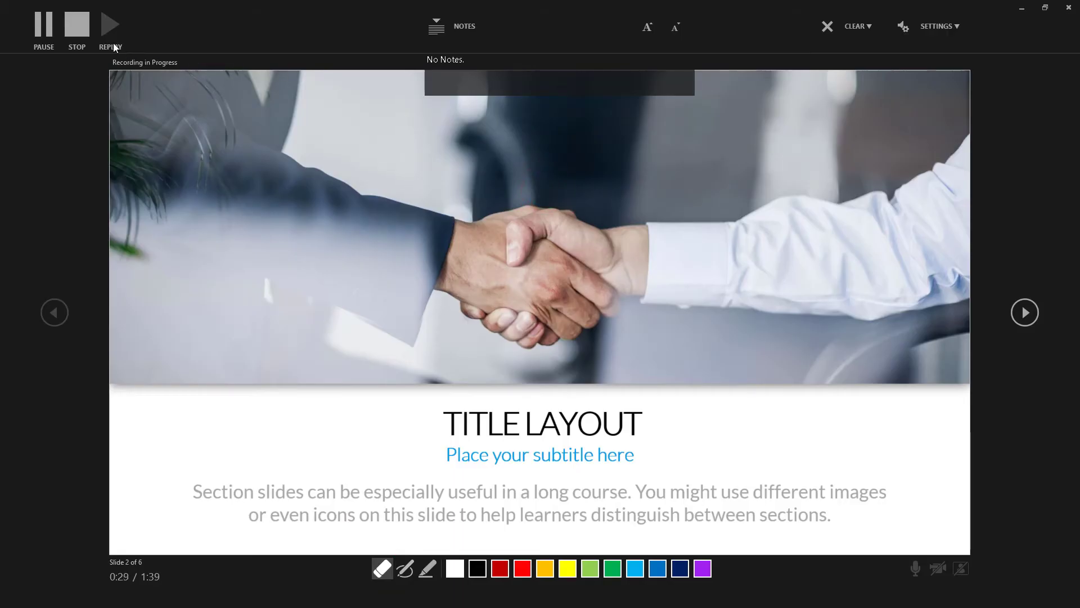
- Stop recording, close the recorder, and select slide 2's narration audio icon
left_click(83, 27)
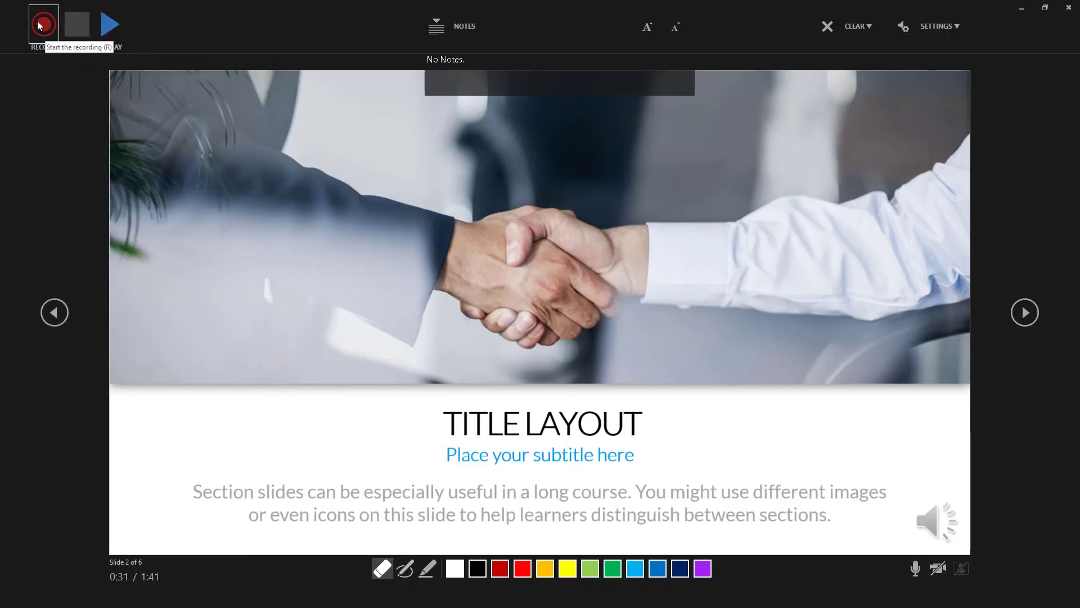
left_click(1069, 9)
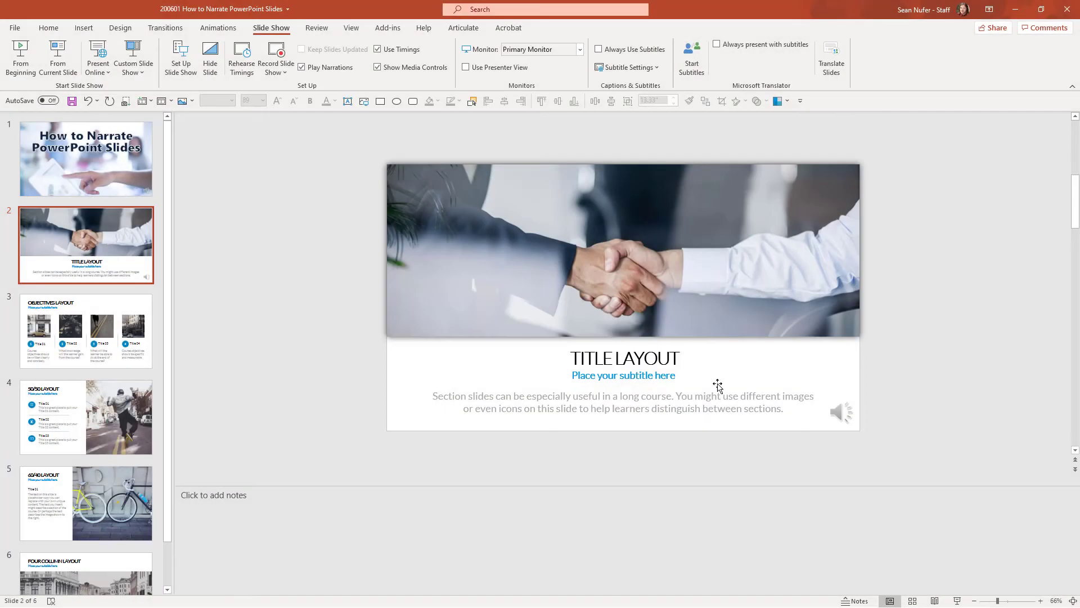
left_click(839, 414)
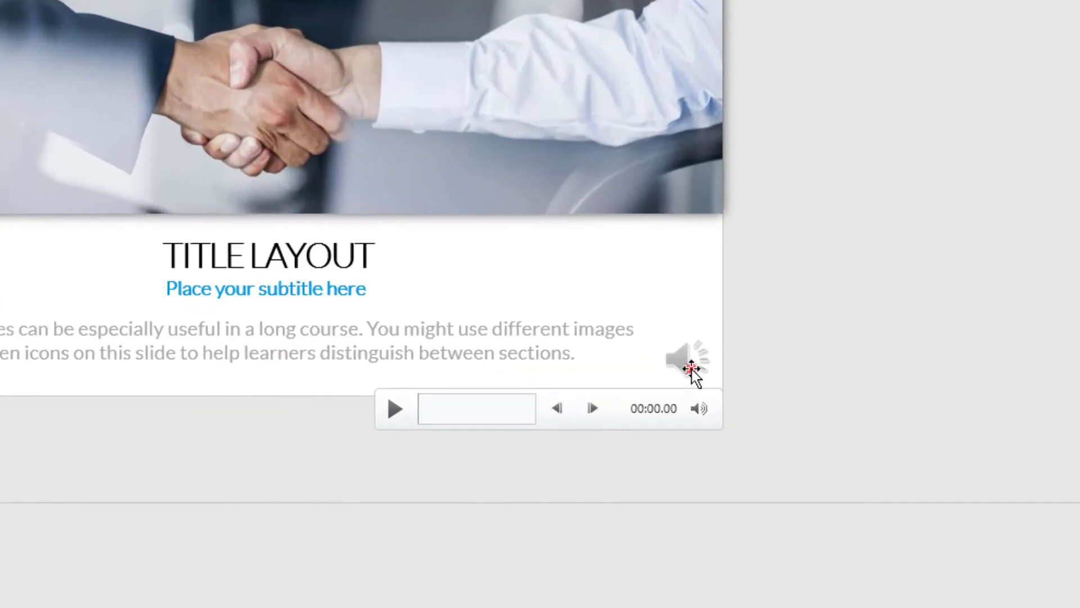
left_click(842, 414)
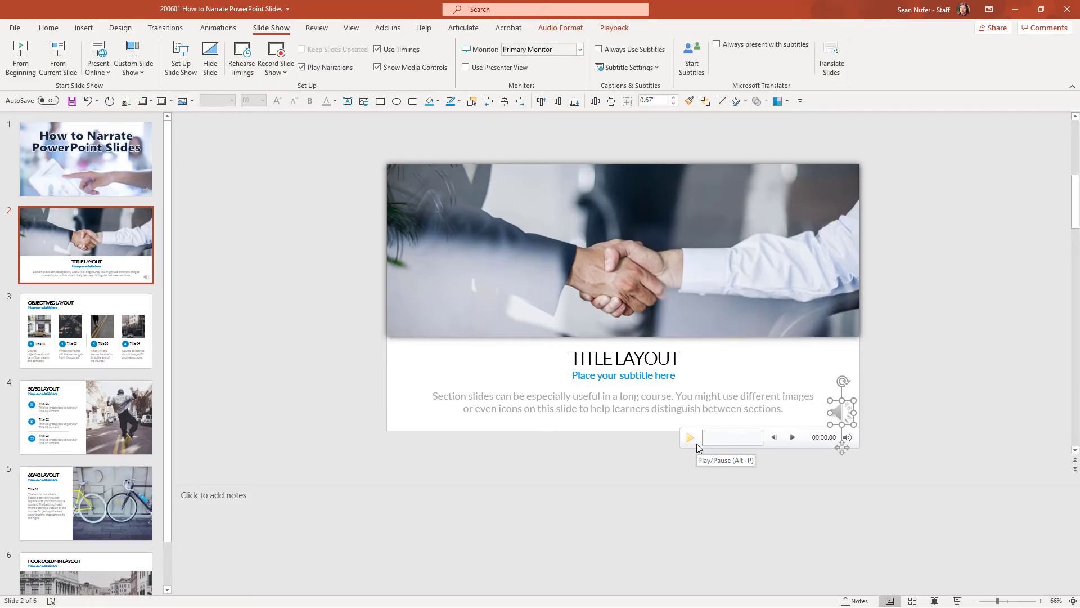
- Open the File menu's Save As page and expand the file type list
left_click(14, 27)
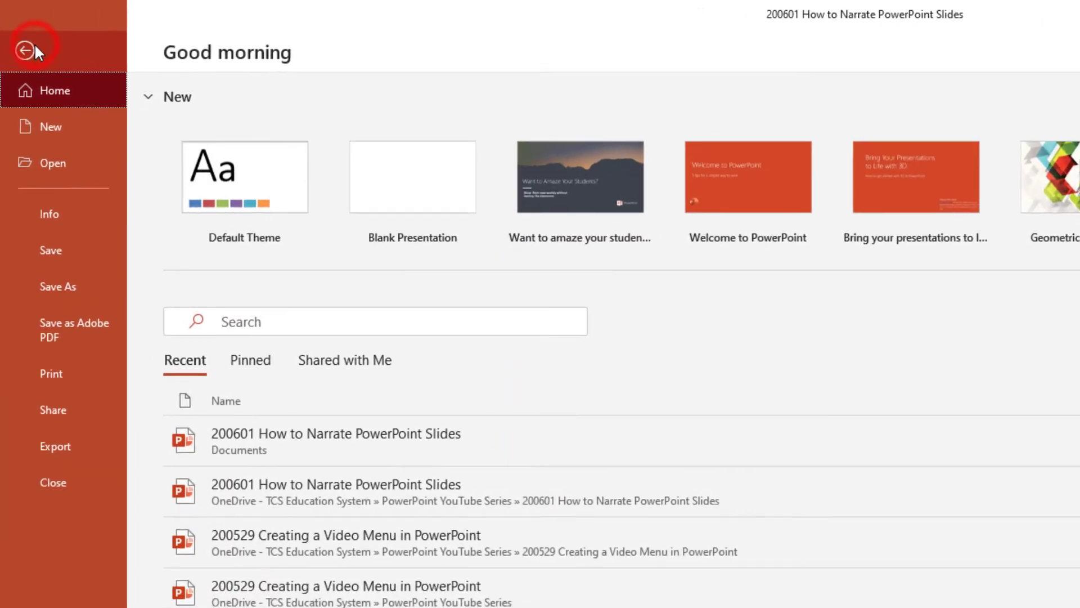
left_click(54, 287)
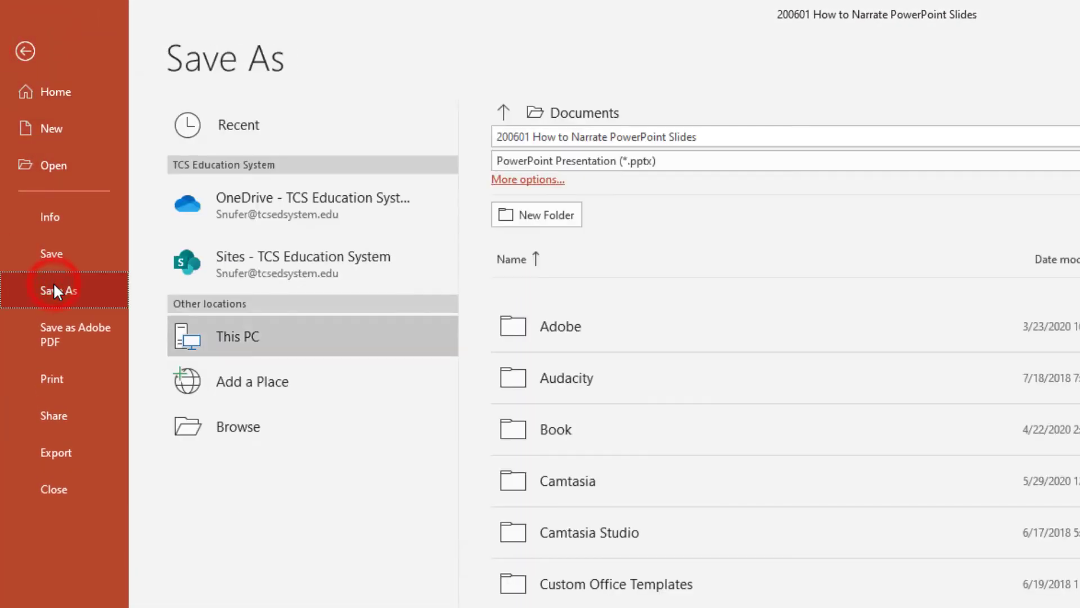
left_click(591, 160)
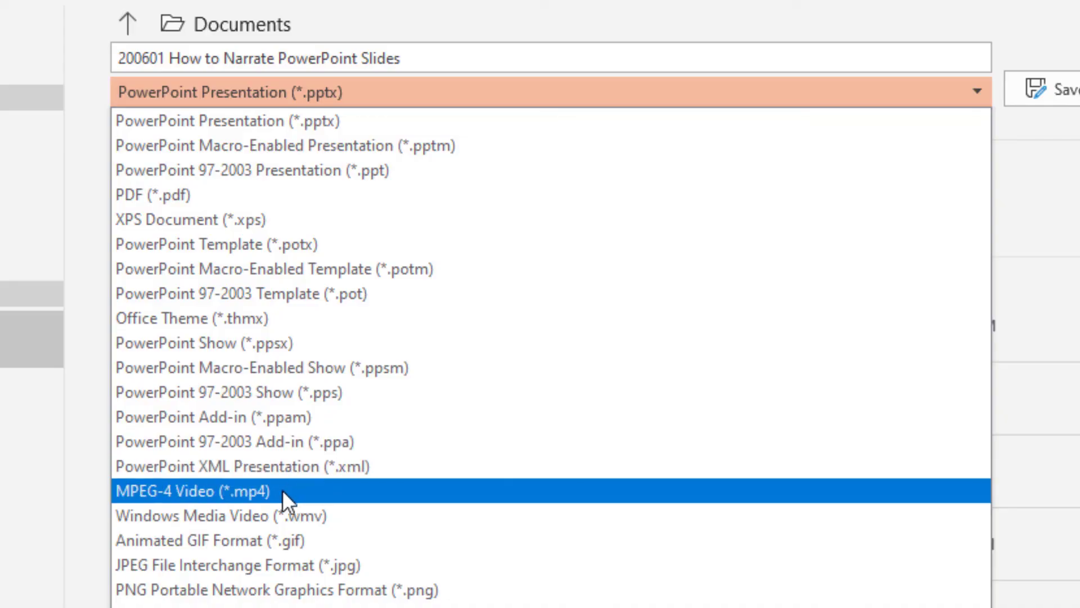
- Save '200601 How to Narrate PowerPoint Slides' in Documents as MPEG-4 Video (*.mp4)
left_click(279, 490)
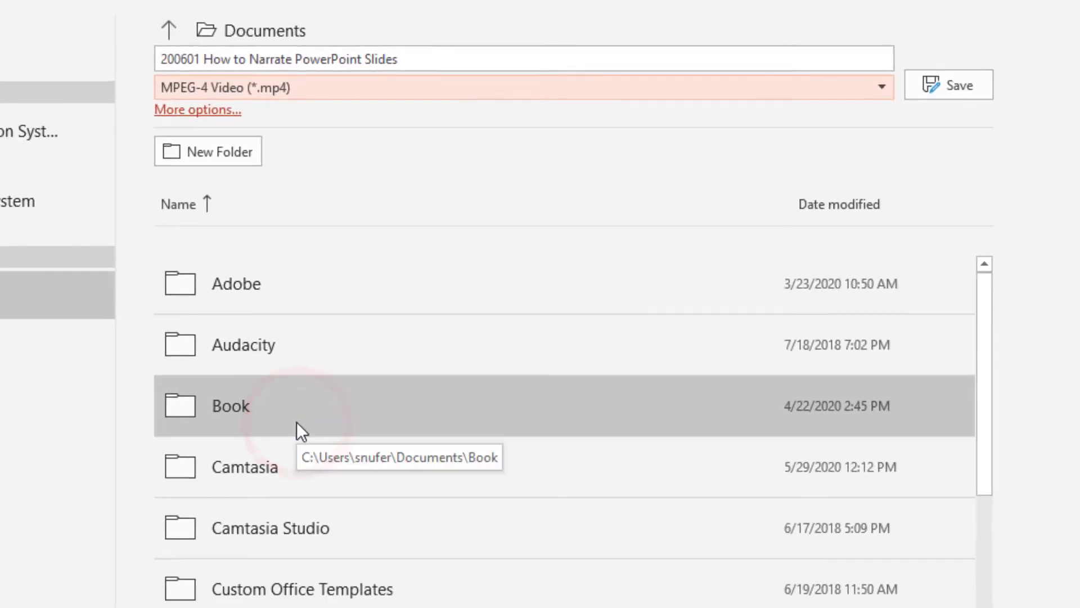
left_click(897, 83)
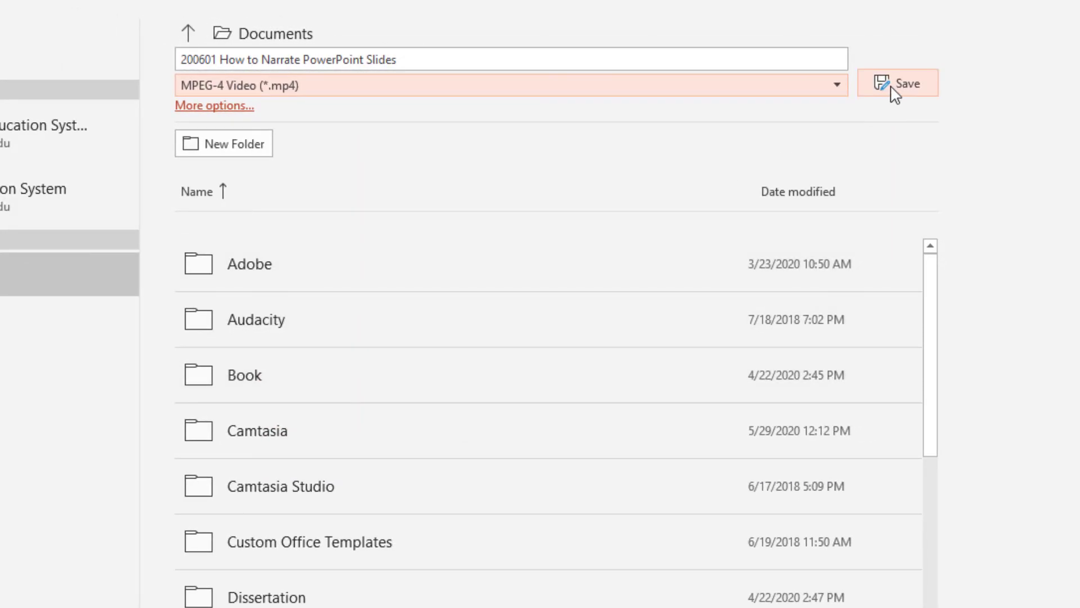